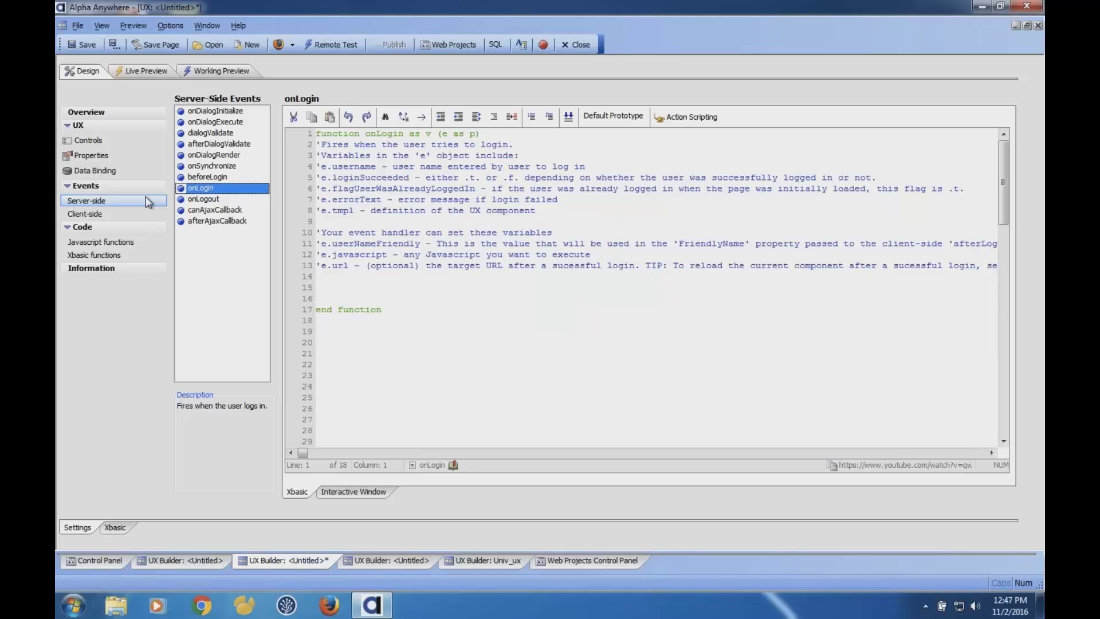
Examine the server-side onLogin event's prototype, its e argument, the e.loginSucceeded variable and the blank lines for handler code
left_click(148, 202)
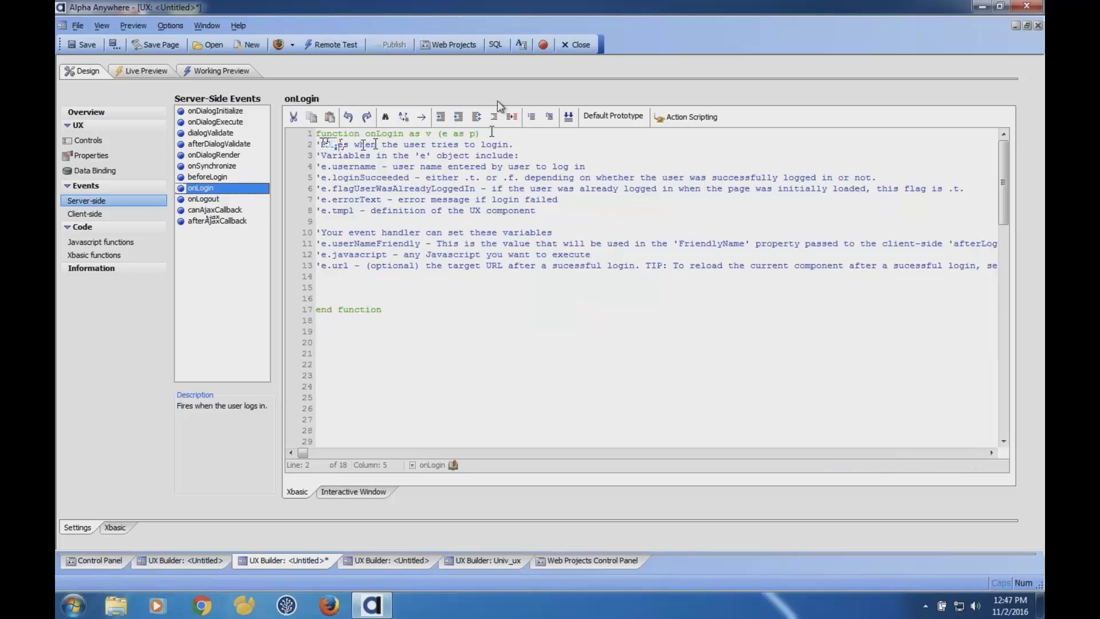
left_click_drag(319, 144, 515, 144)
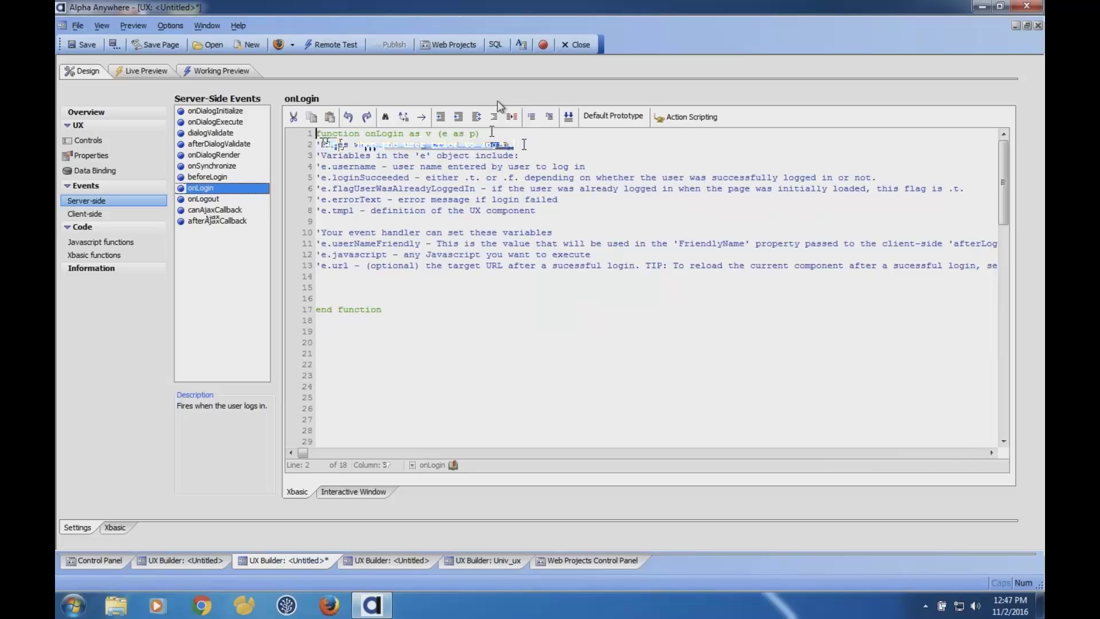
left_click(446, 136)
double_click(446, 134)
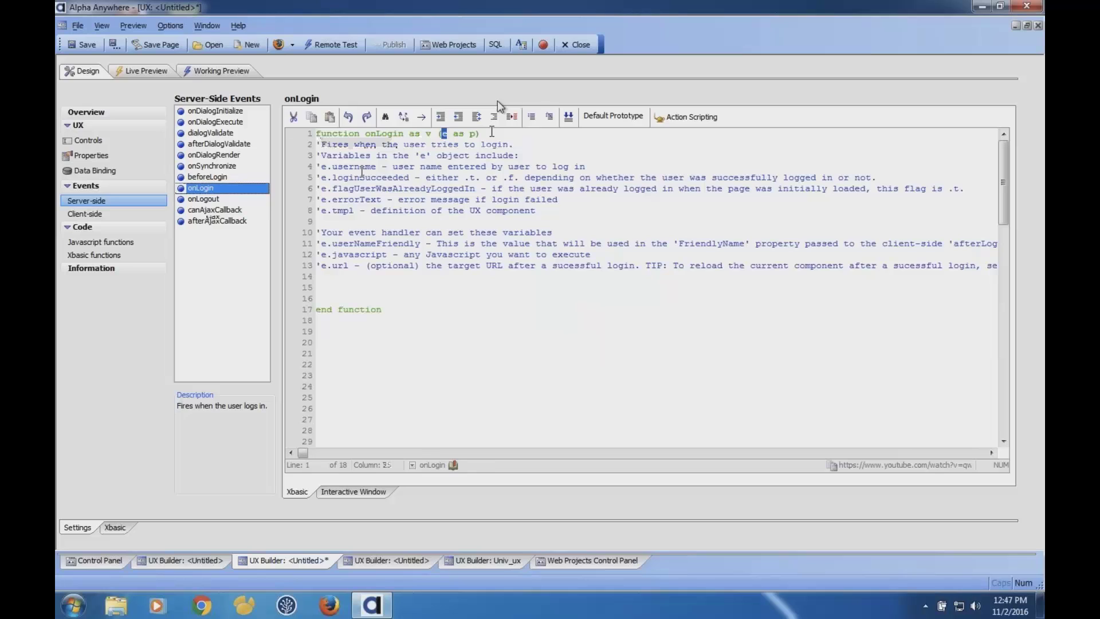
left_click_drag(319, 177, 411, 180)
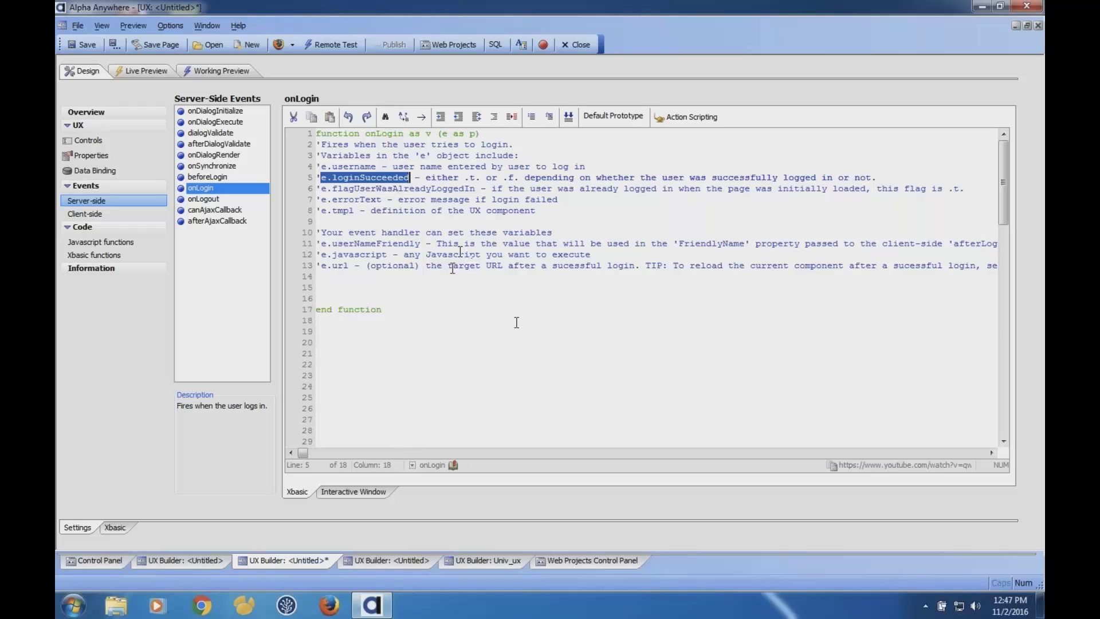
left_click_drag(376, 279, 418, 292)
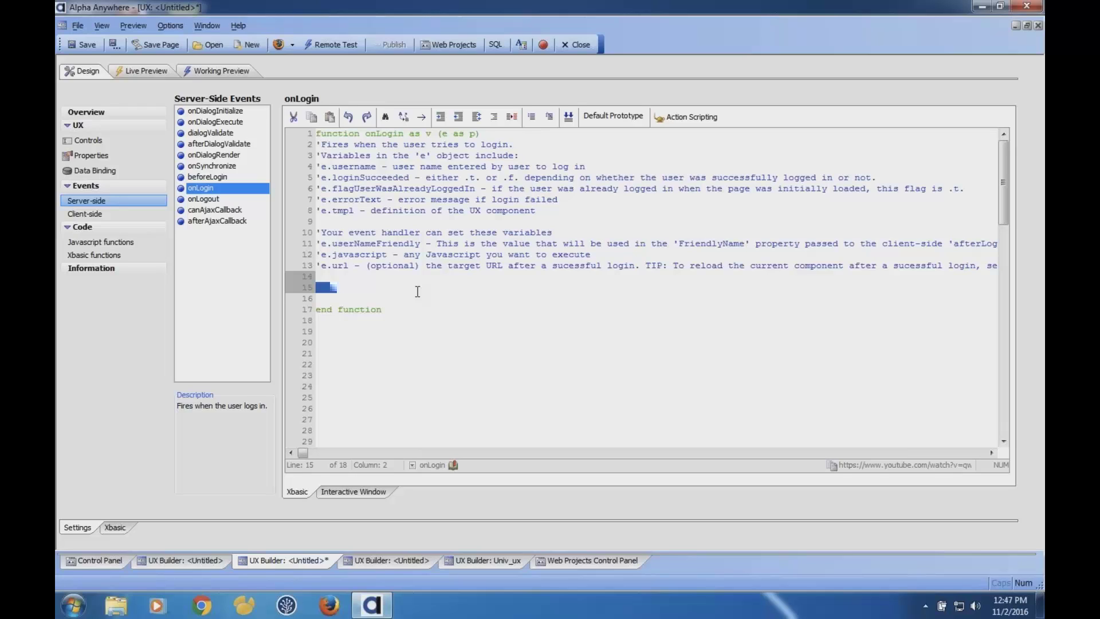
double_click(367, 133)
left_click(453, 284)
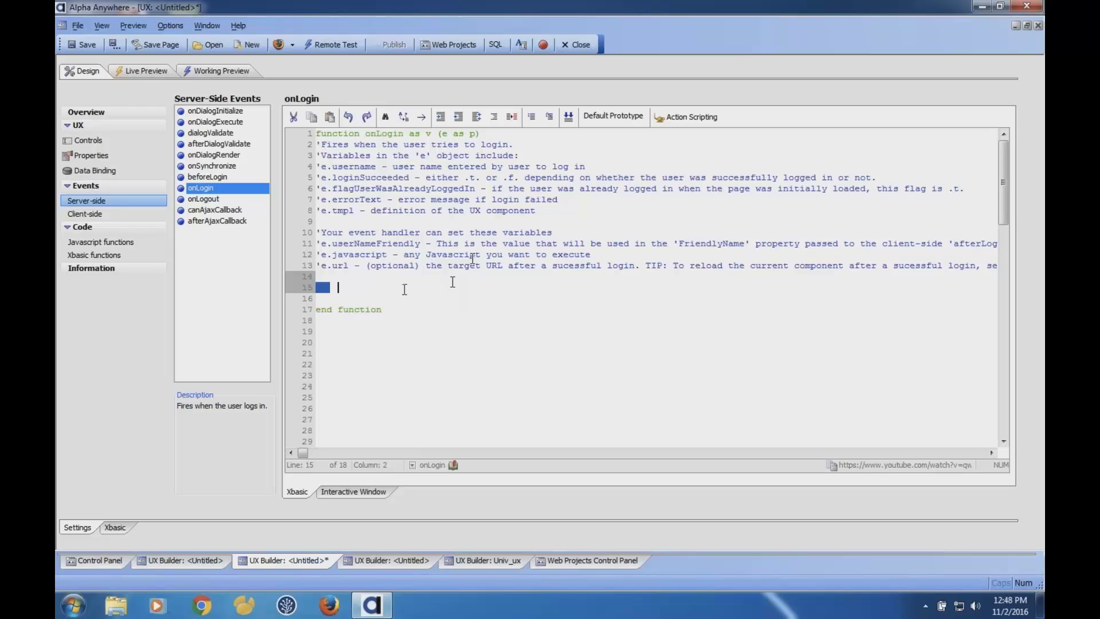
double_click(368, 178)
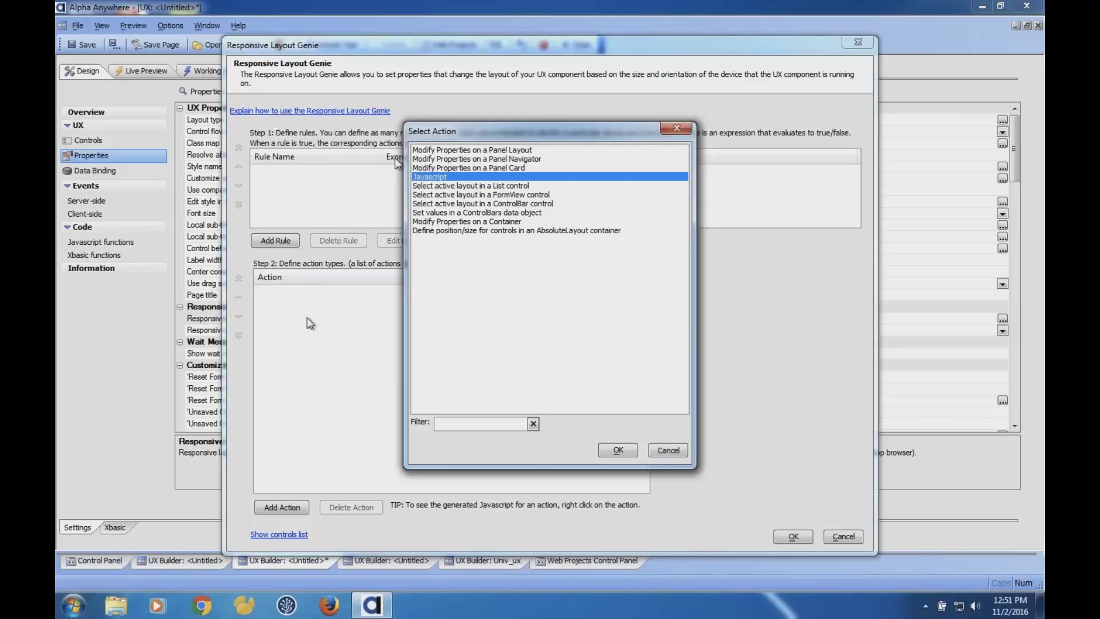
Examine the rule definition options and the available action types, including Javascript, in the Responsive Layout Genie
left_click(479, 212)
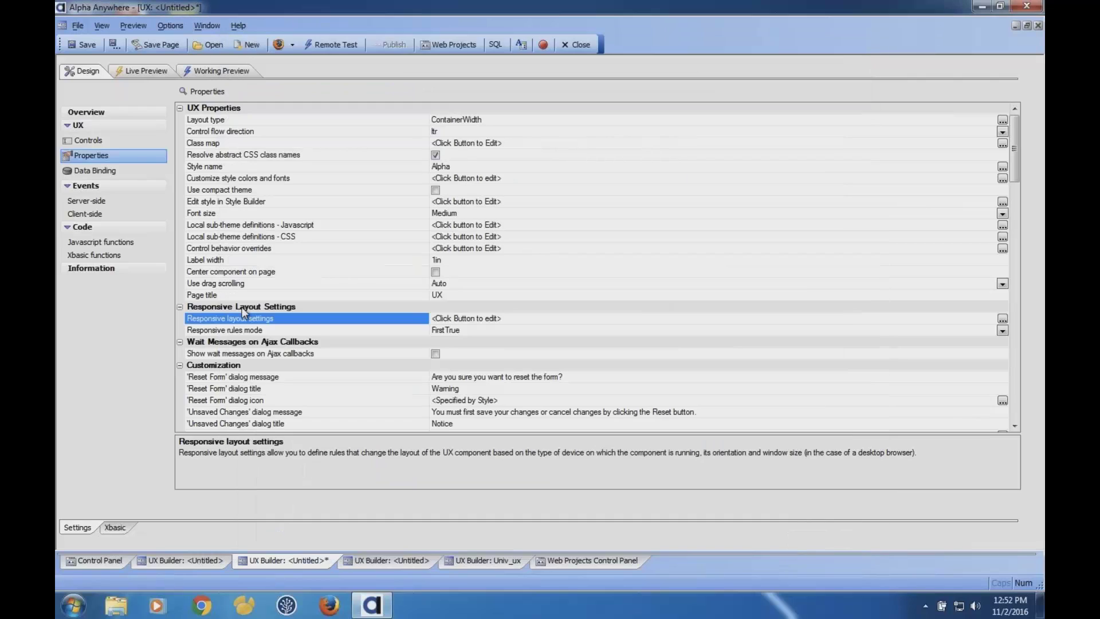
double_click(257, 320)
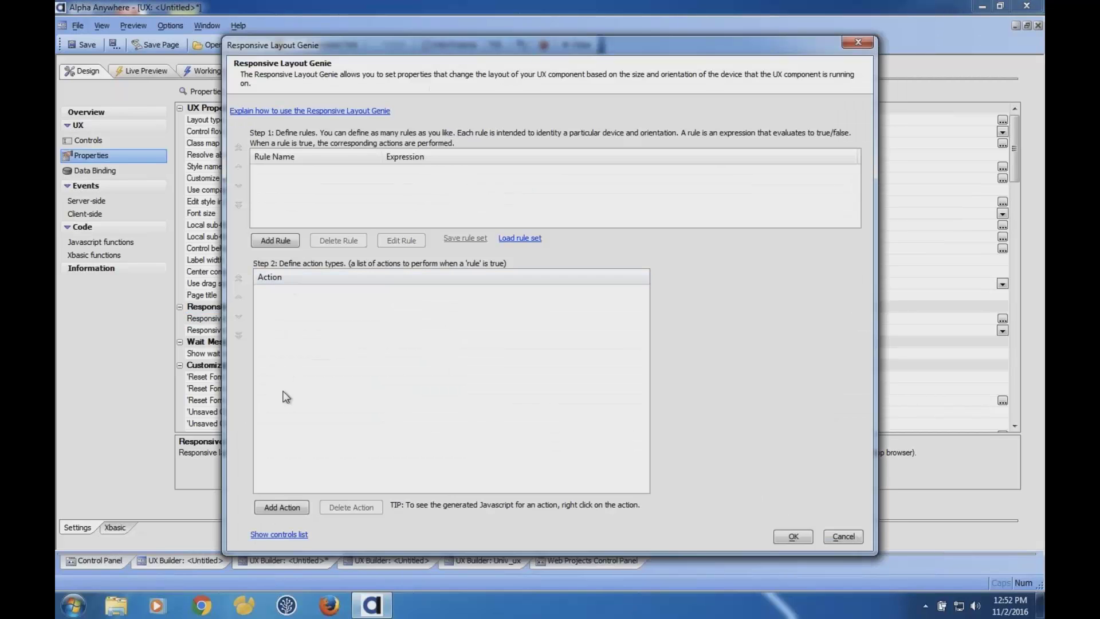
left_click(272, 241)
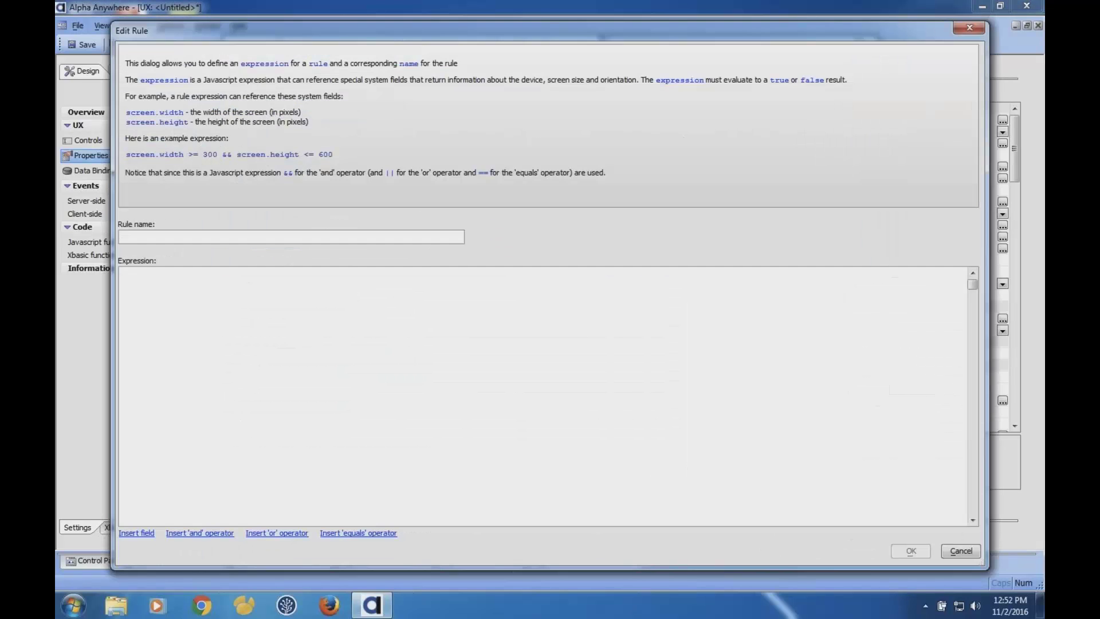
left_click(150, 533)
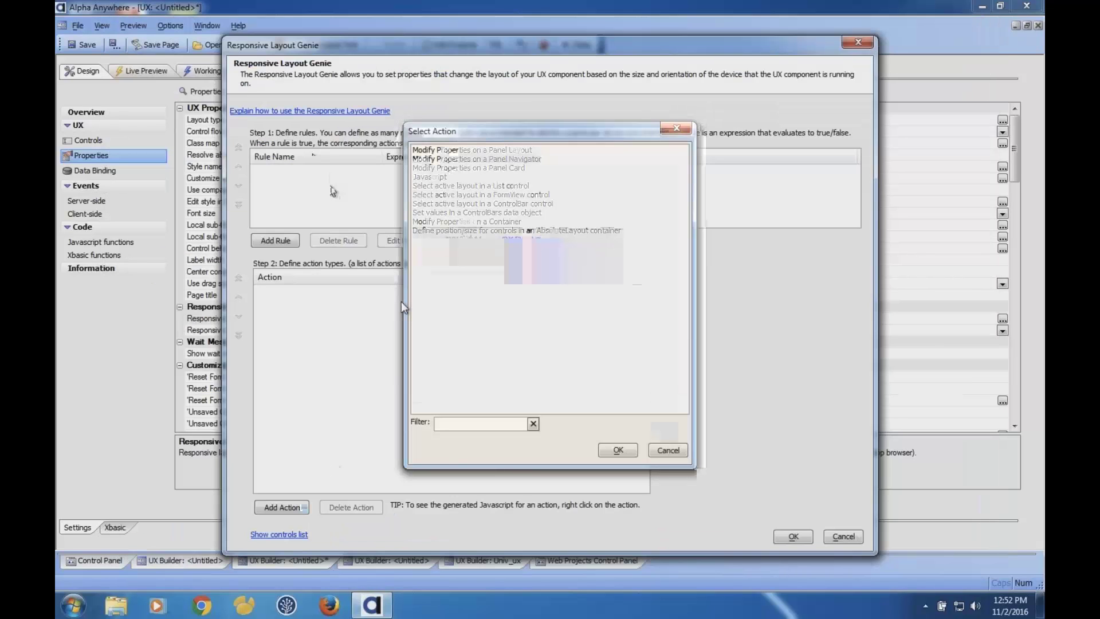
left_click(444, 179)
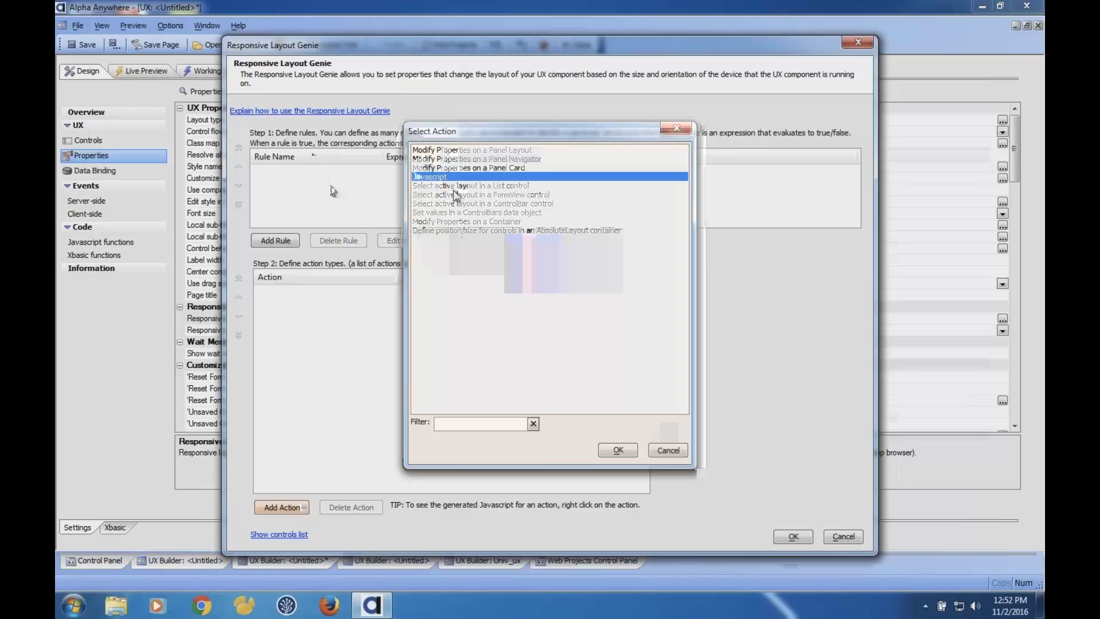
left_click(463, 186)
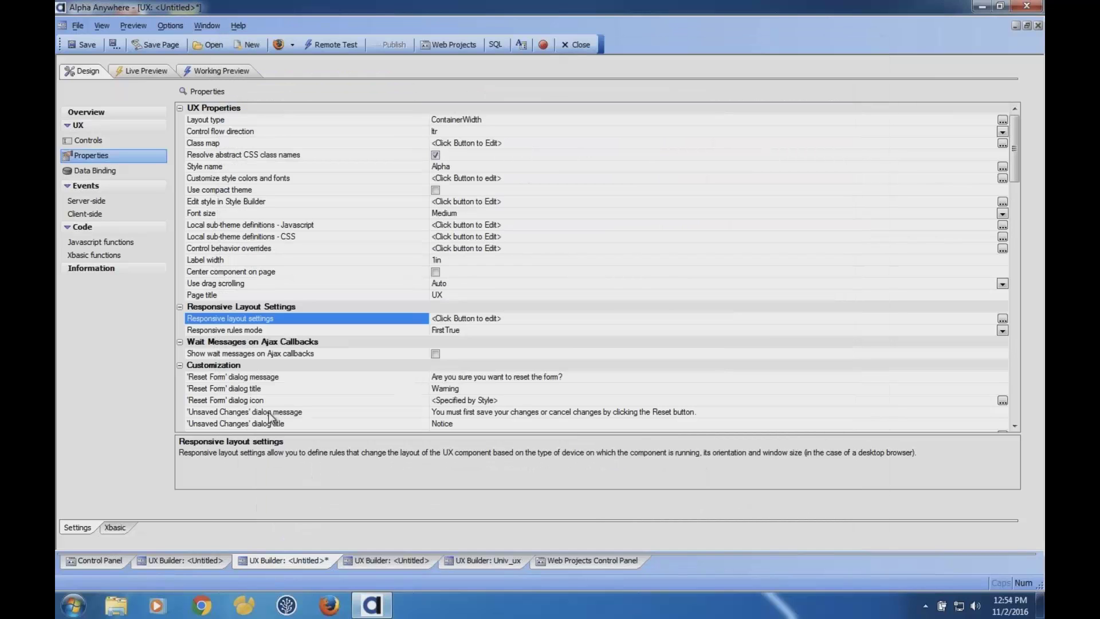
Open the Alpha Anywhere online documentation in Firefox and search it for "a5w tags"
left_click(329, 605)
left_click(239, 26)
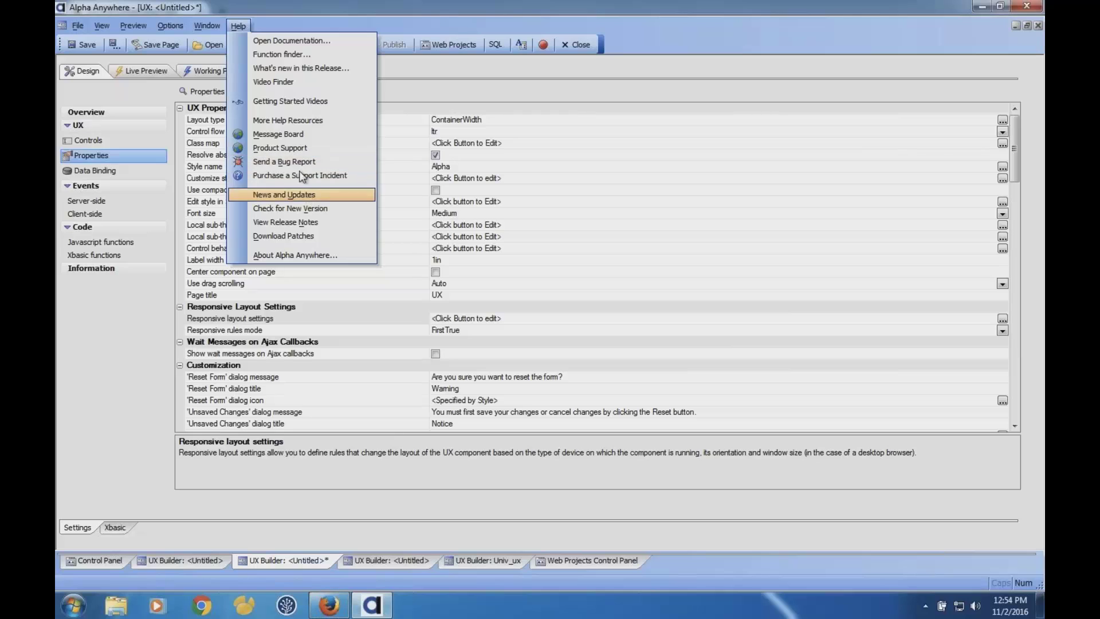
left_click(298, 45)
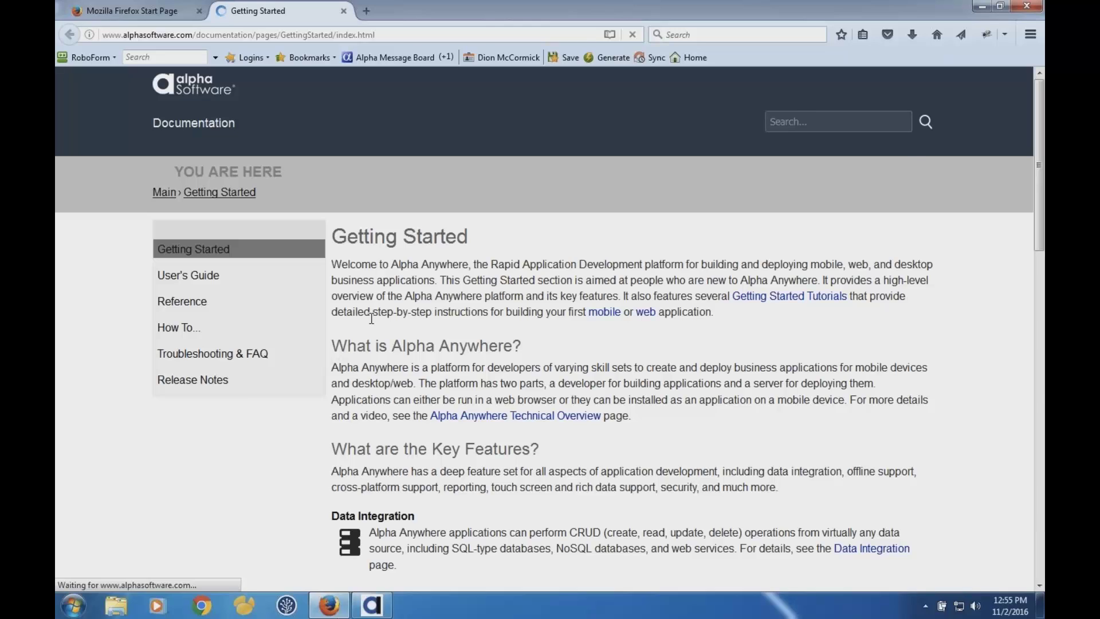
type("a5w tag")
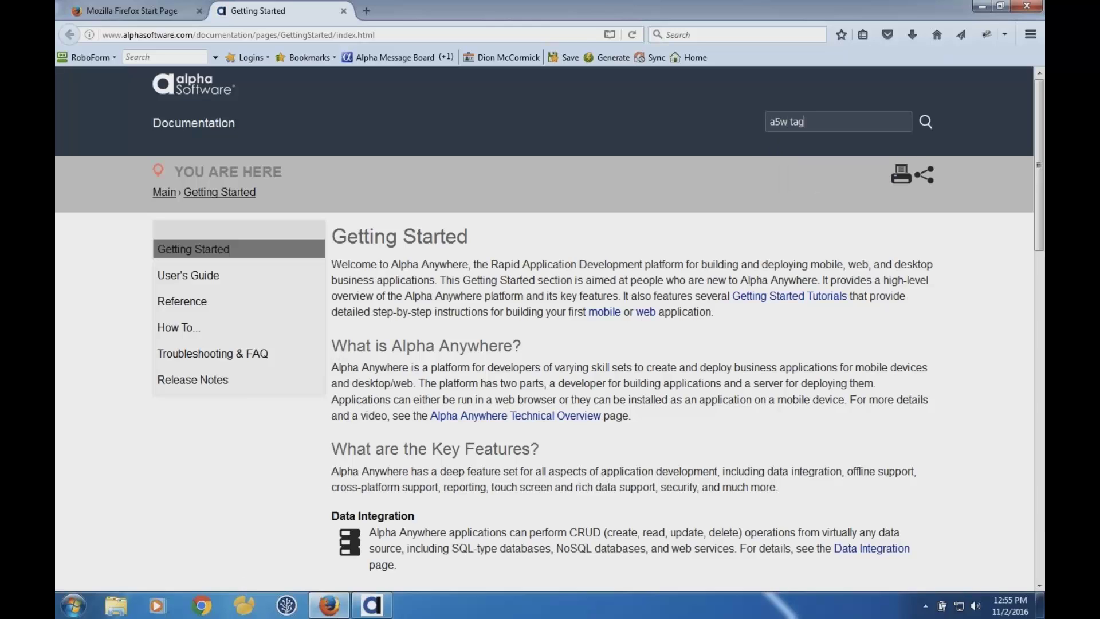
type("s")
key("Return")
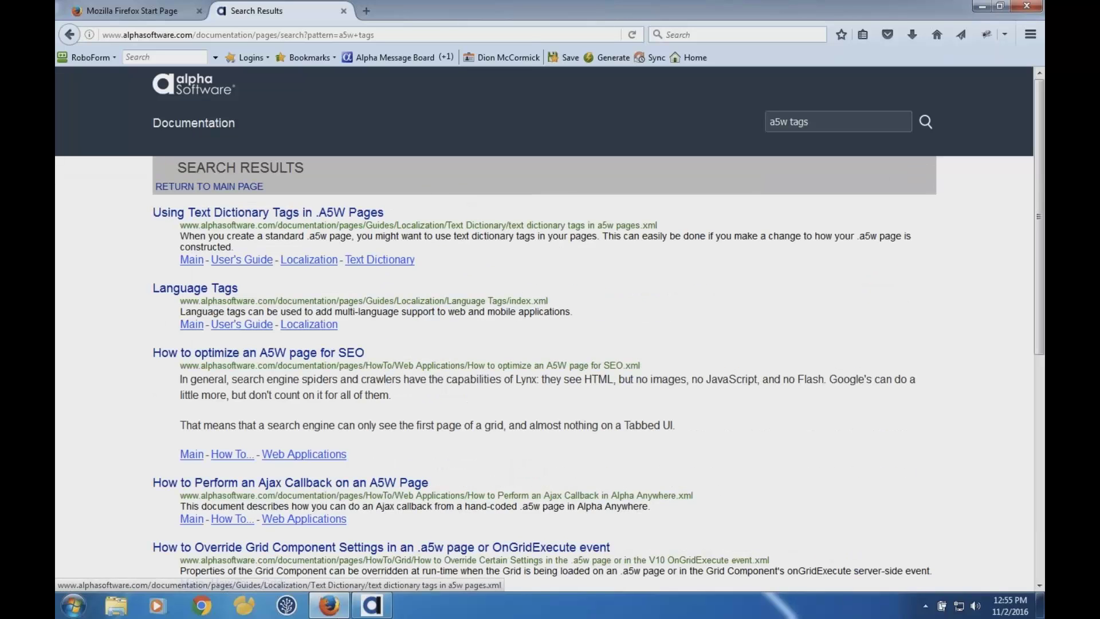
Read the Language Tags article from the search results, and return to the results list
left_click(227, 288)
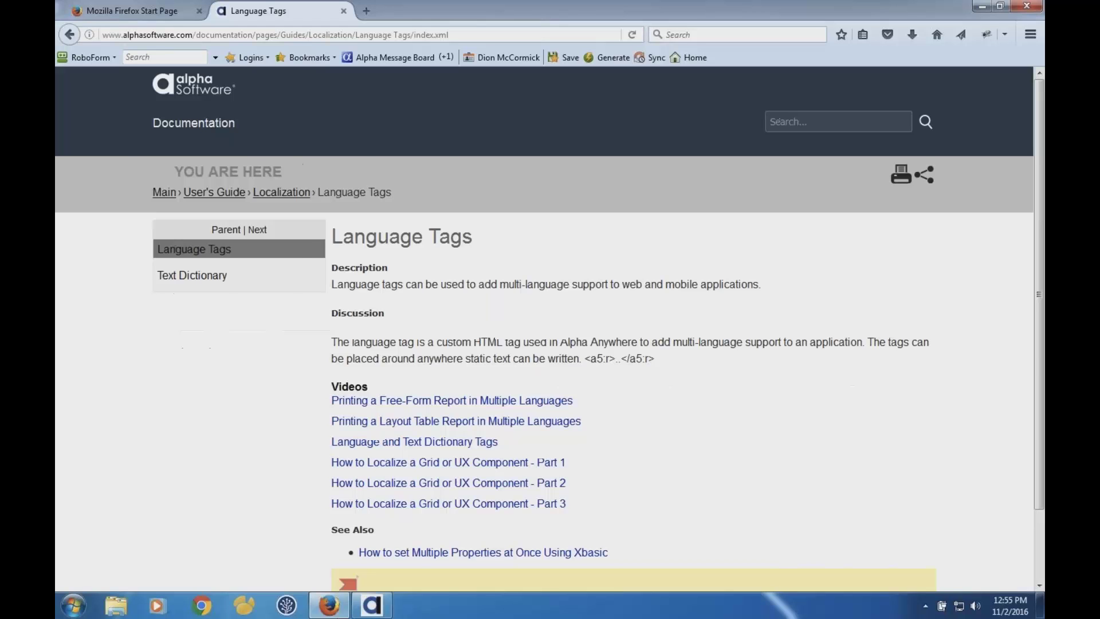
scroll(393, 385, "down", 3)
left_click(69, 34)
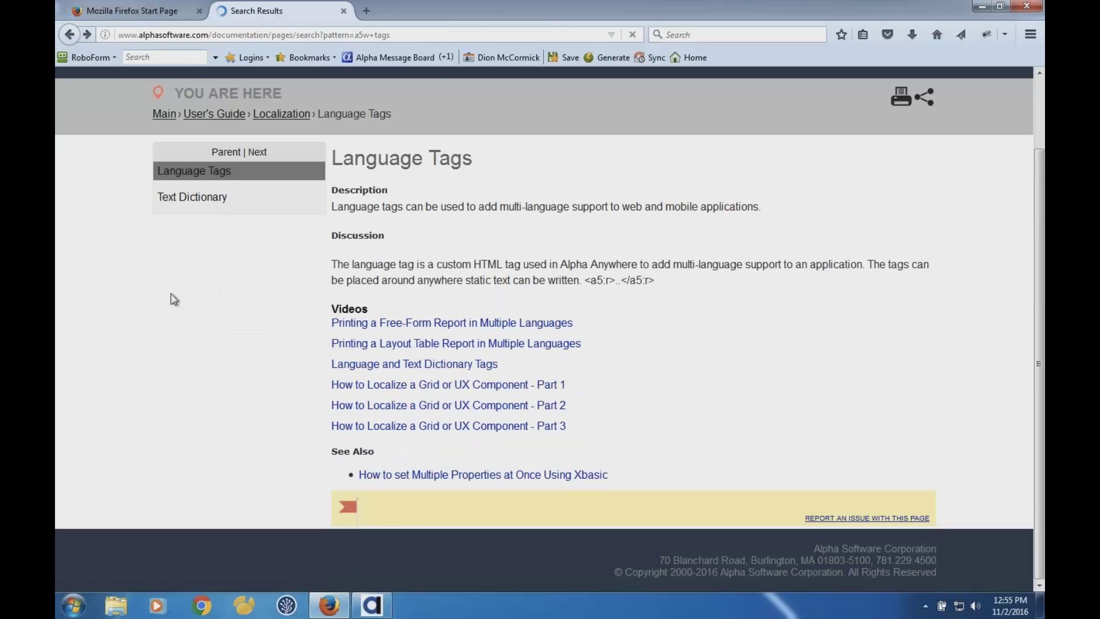
scroll(172, 316, "down", 6)
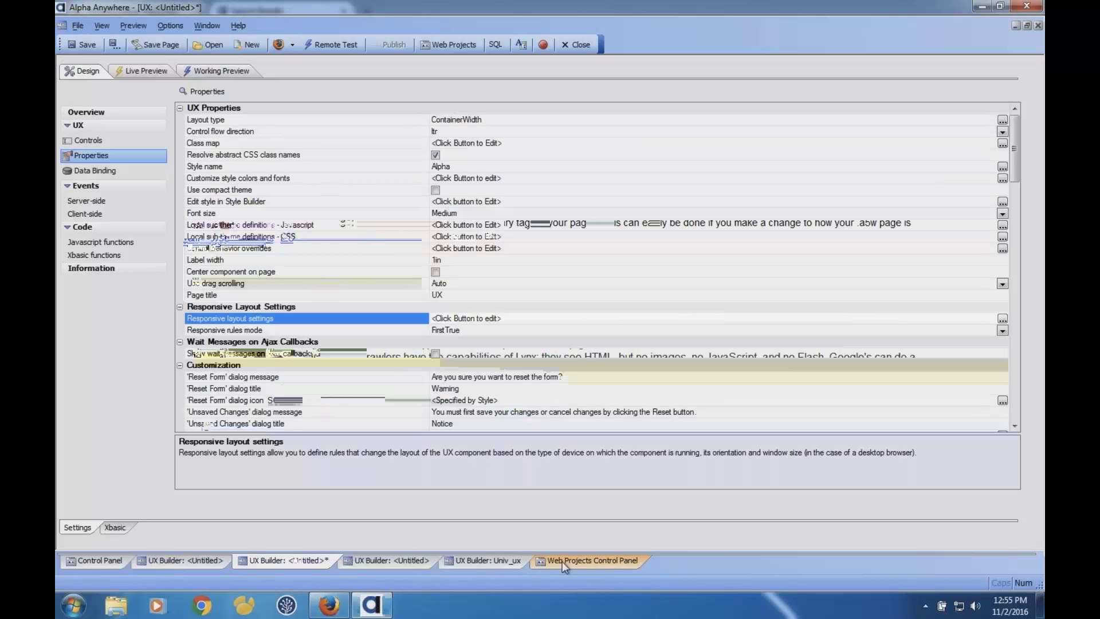
Switch to Alpha Anywhere, create a new A5W page from the web projects and insert the A5W code ?"hello there" into its body
left_click(562, 562)
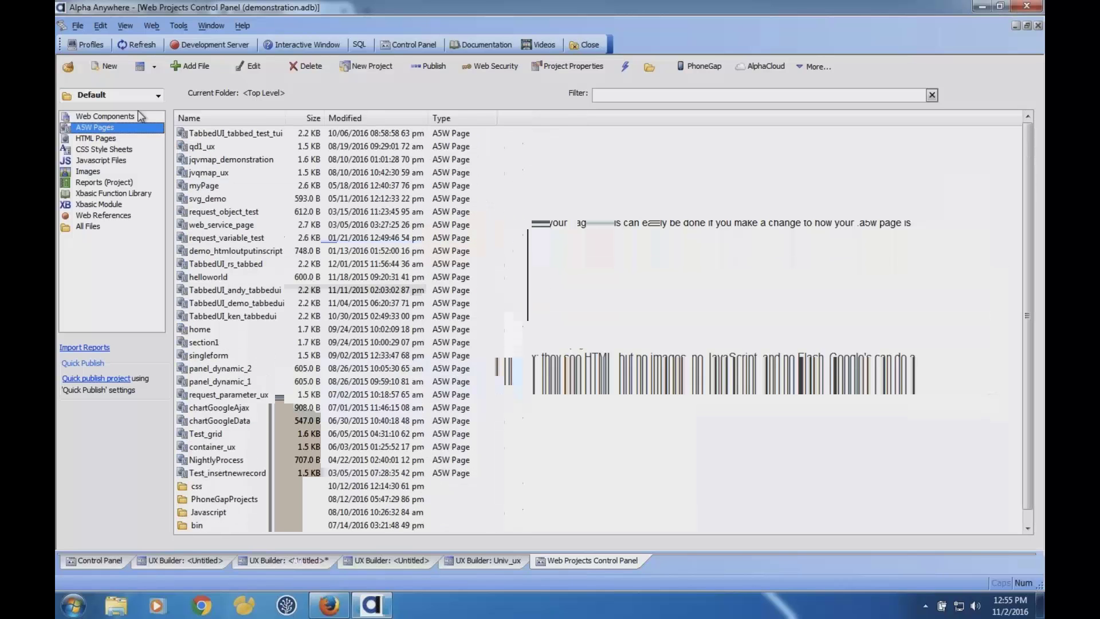
left_click(104, 67)
left_click(807, 519)
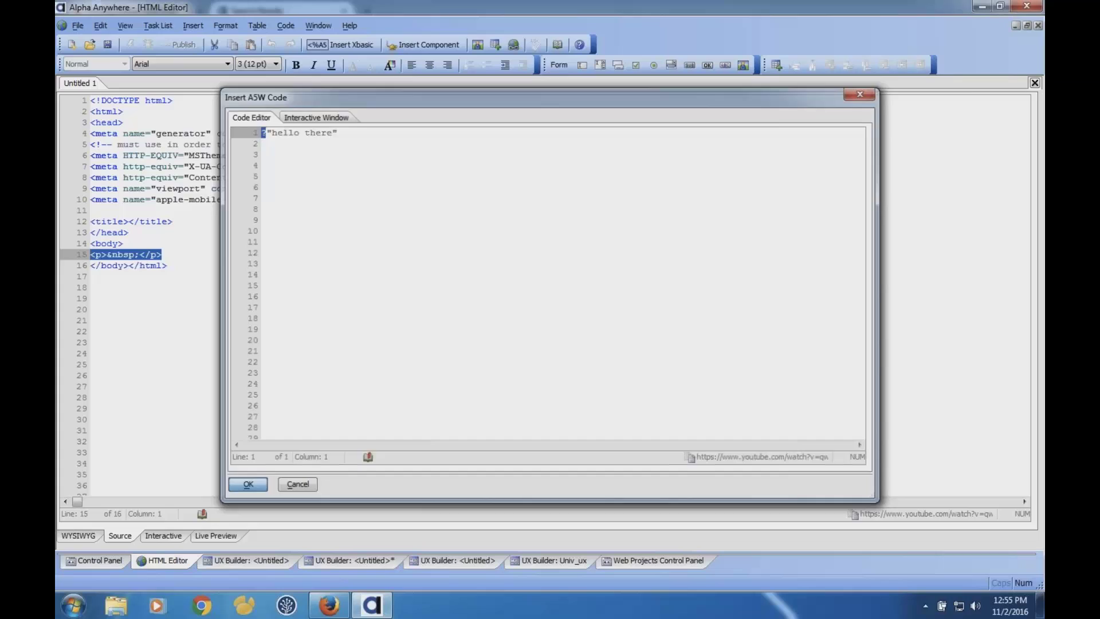
left_click(254, 479)
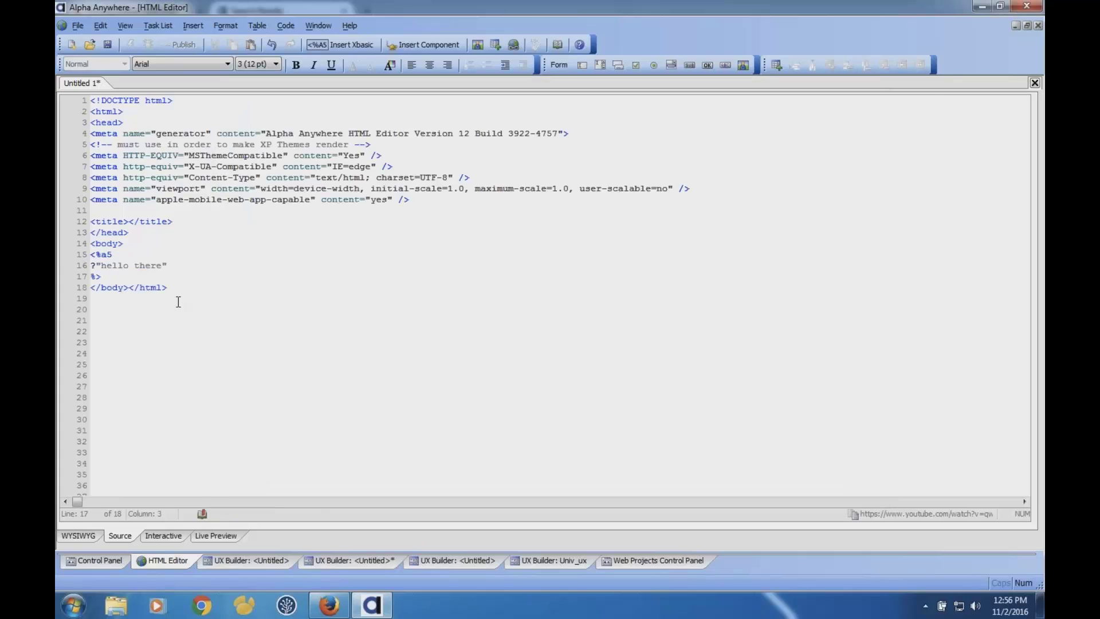
Highlight the opening <%a5 tag and the ?"hello there" line in the page source to examine the embedded code
left_click_drag(112, 255, 90, 255)
left_click(90, 254)
left_click(124, 255)
left_click_drag(154, 265, 176, 265)
left_click_drag(175, 265, 87, 267)
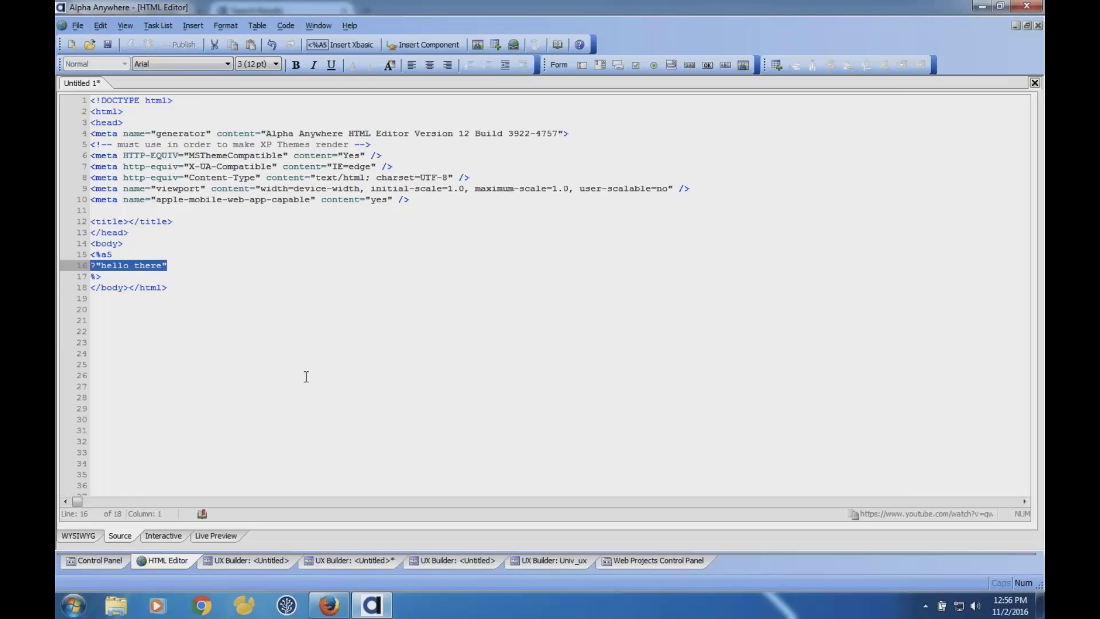
Switch to Firefox and look through the second and third pages of the "a5w tags" documentation search results
left_click(343, 606)
scroll(512, 487, "down", 1)
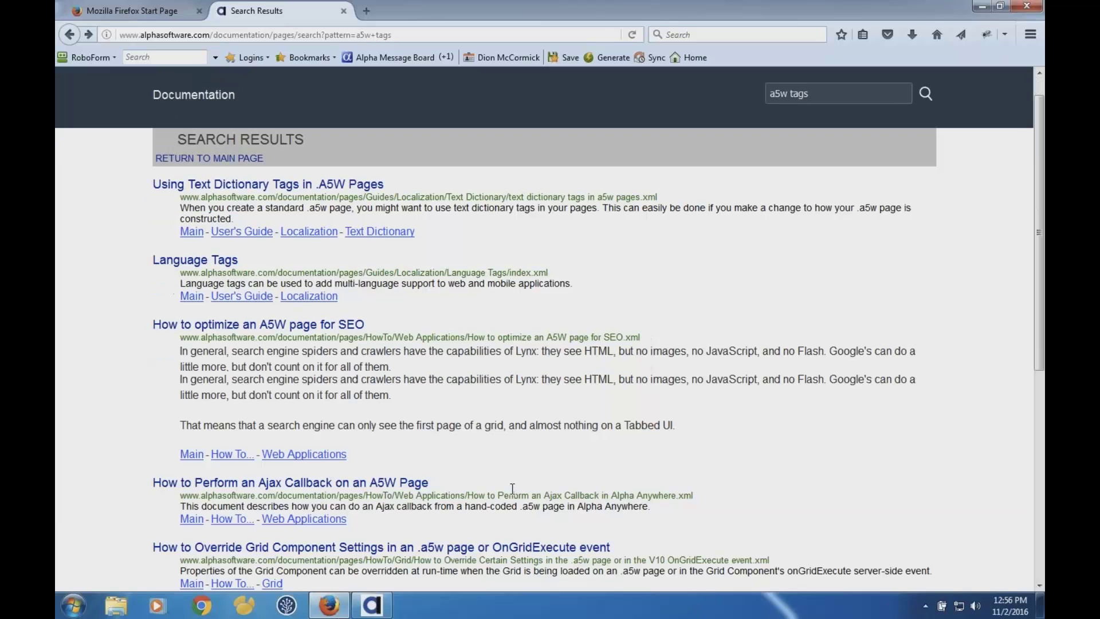
scroll(512, 487, "down", 10)
left_click(166, 582)
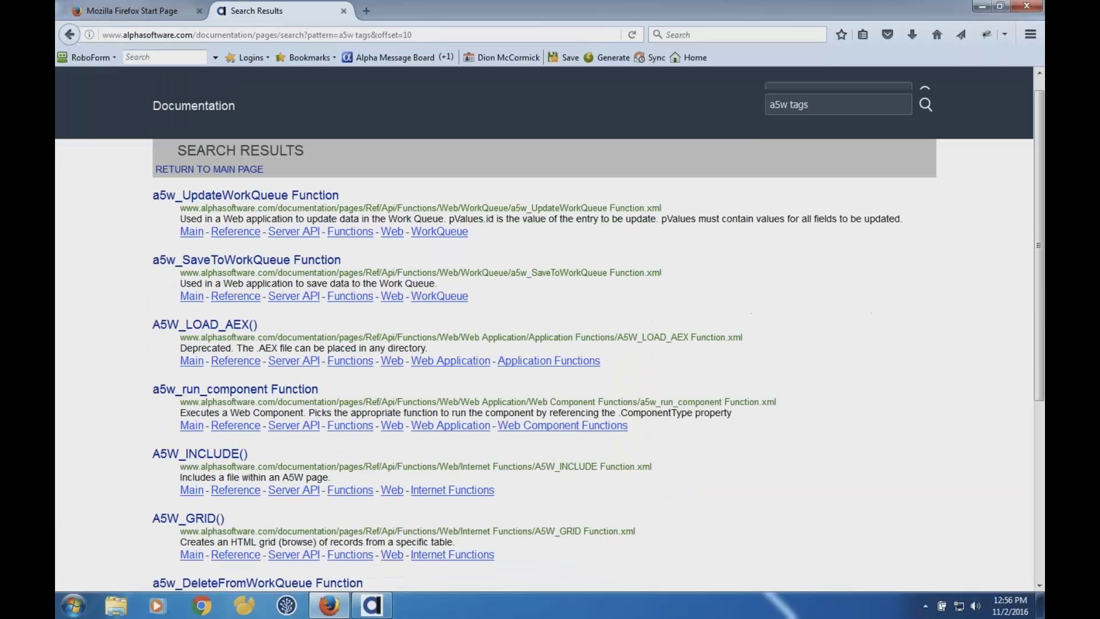
scroll(348, 487, "down", 10)
left_click(207, 575)
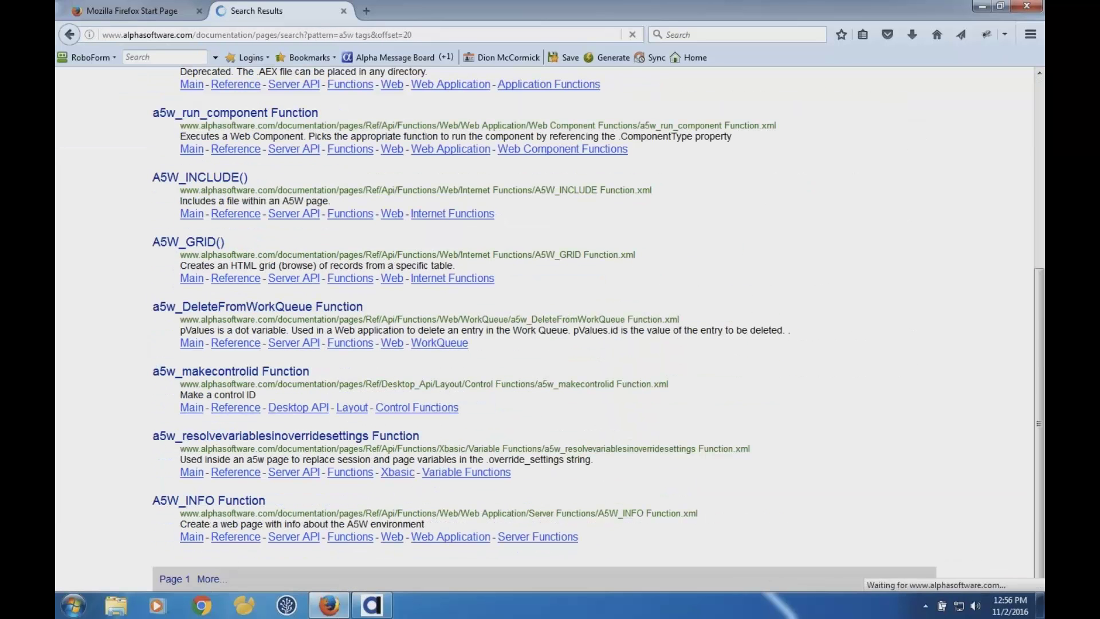
scroll(244, 505, "down", 10)
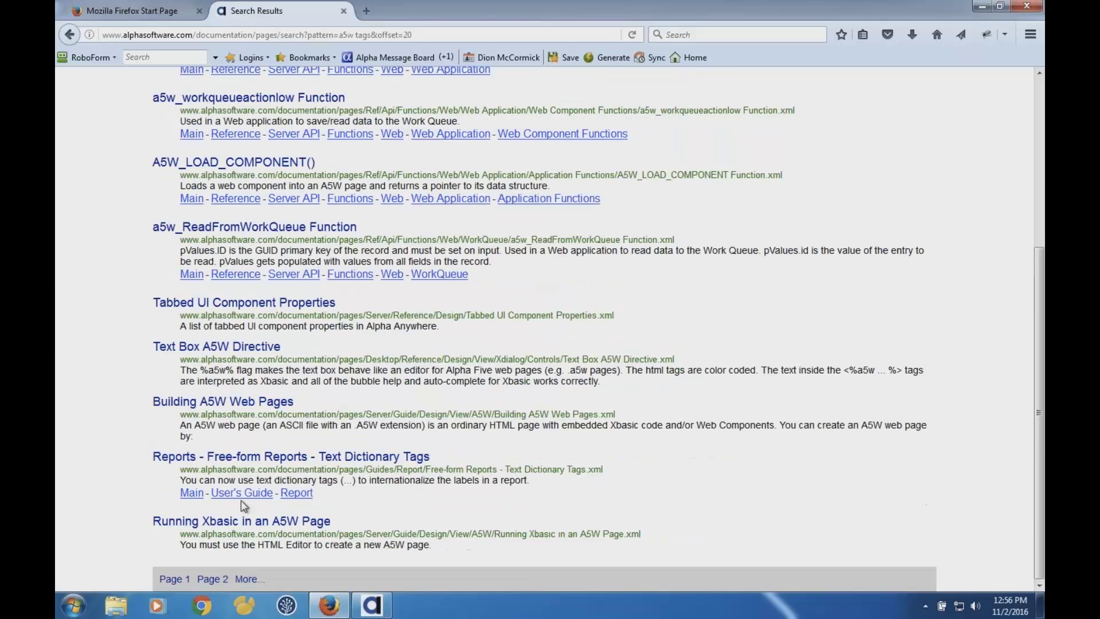
scroll(245, 506, "up", 5)
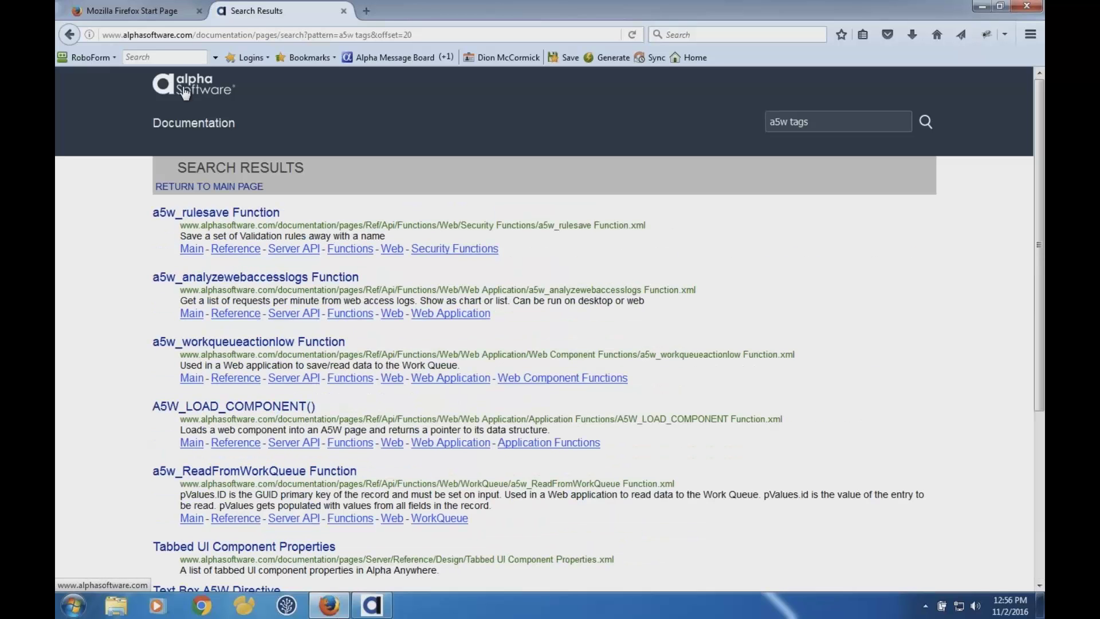
Return to the main documentation page and review its list of books and other resources
left_click(216, 186)
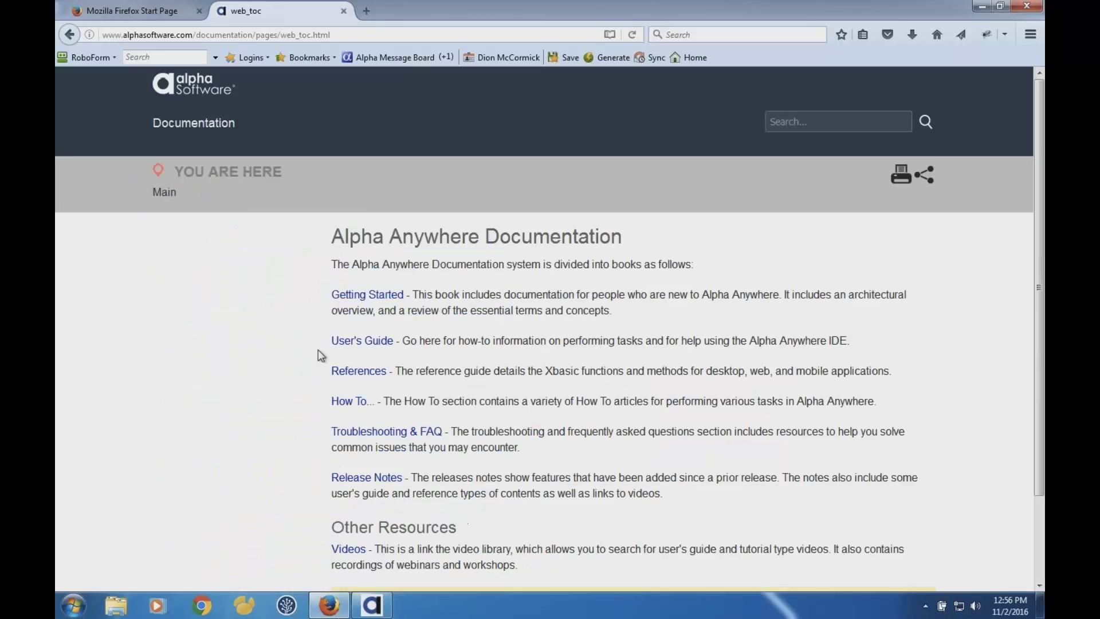
scroll(318, 350, "down", 2)
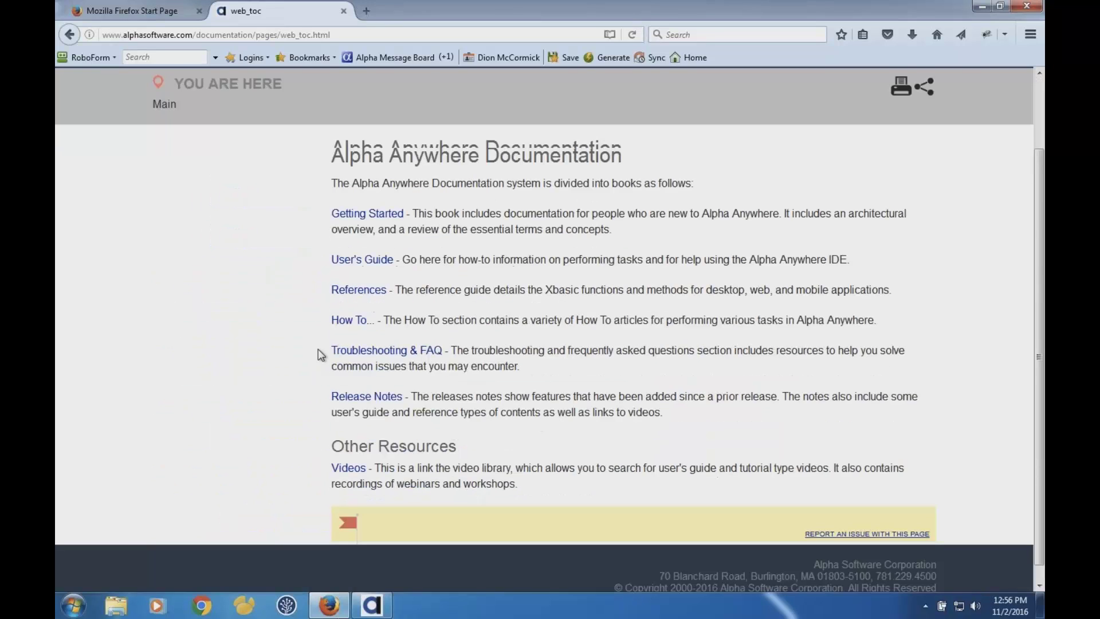
scroll(318, 353, "down", 1)
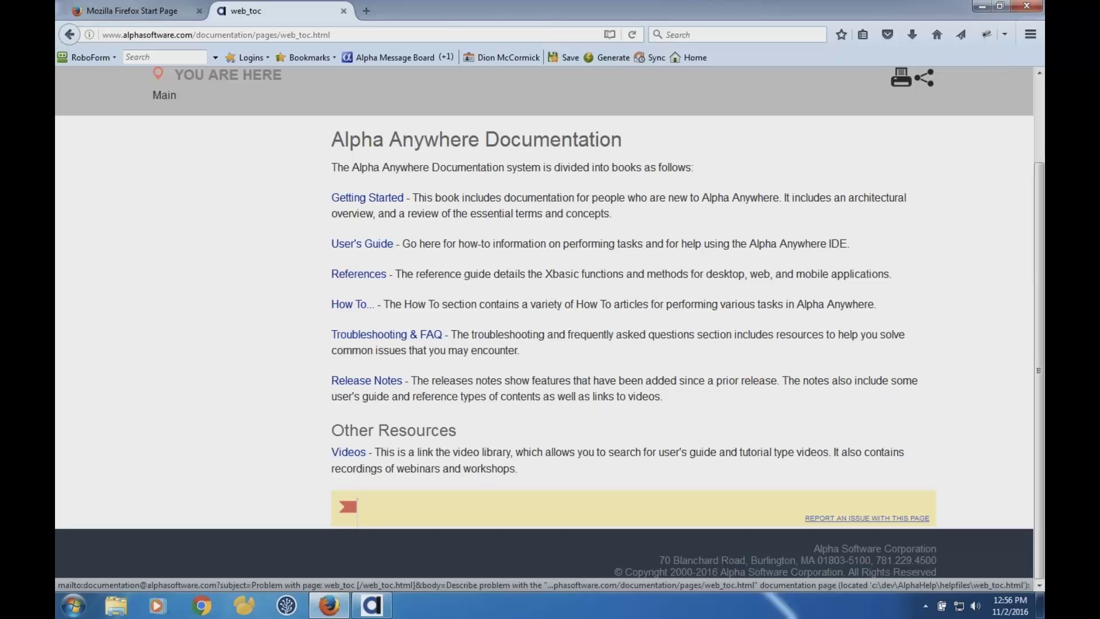
Switch to the Keynote presentation and bring the first slides of the deck into view
key("ctrl+Left")
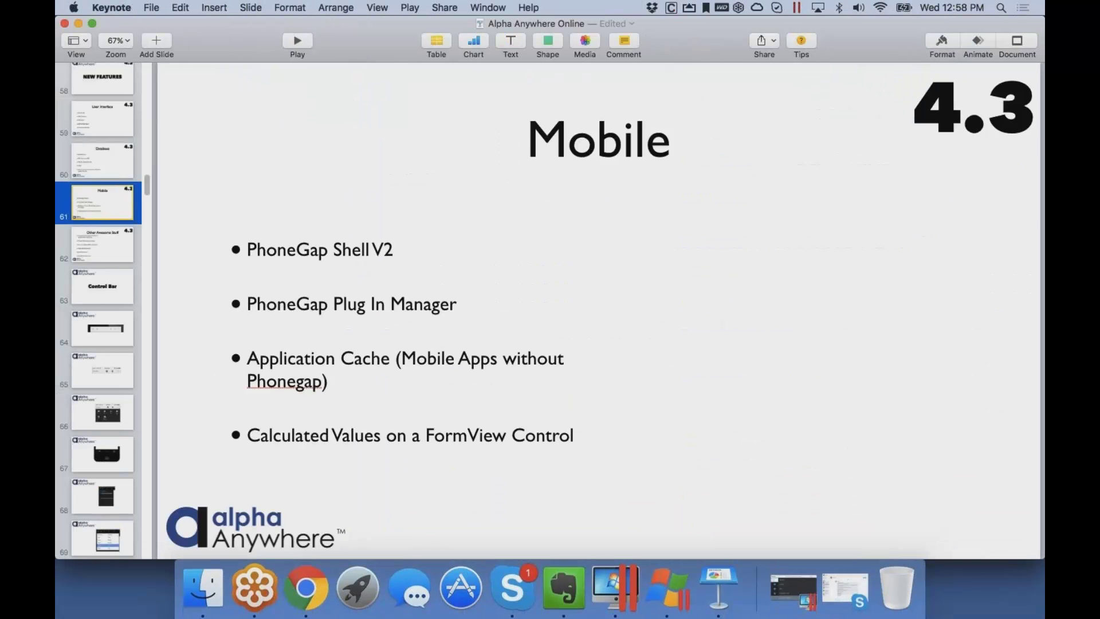
scroll(116, 120, "up", 20)
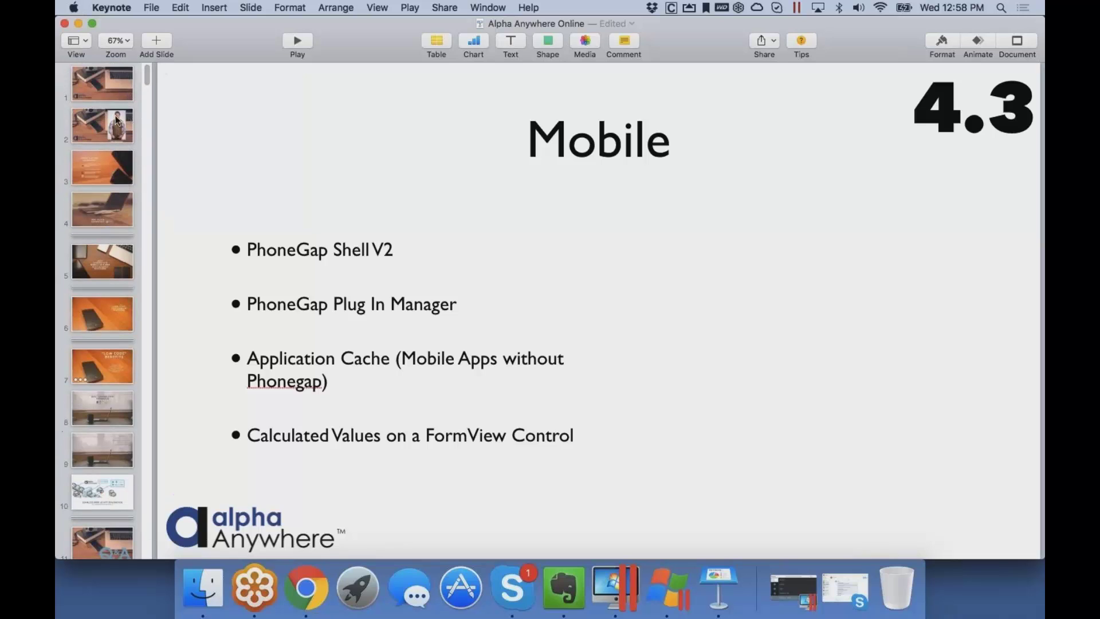